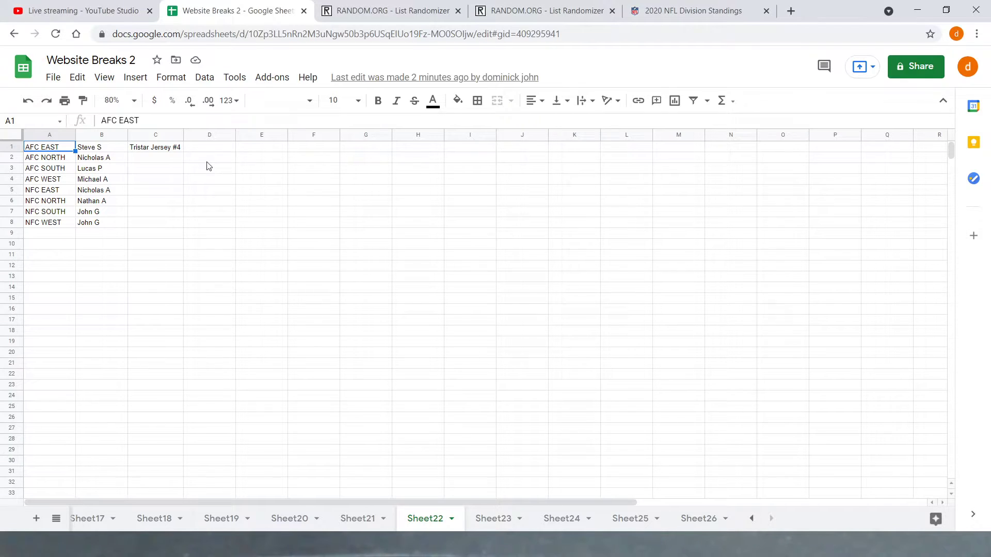
- Copy the buyer names in B1:B9 of Sheet22
click(123, 160)
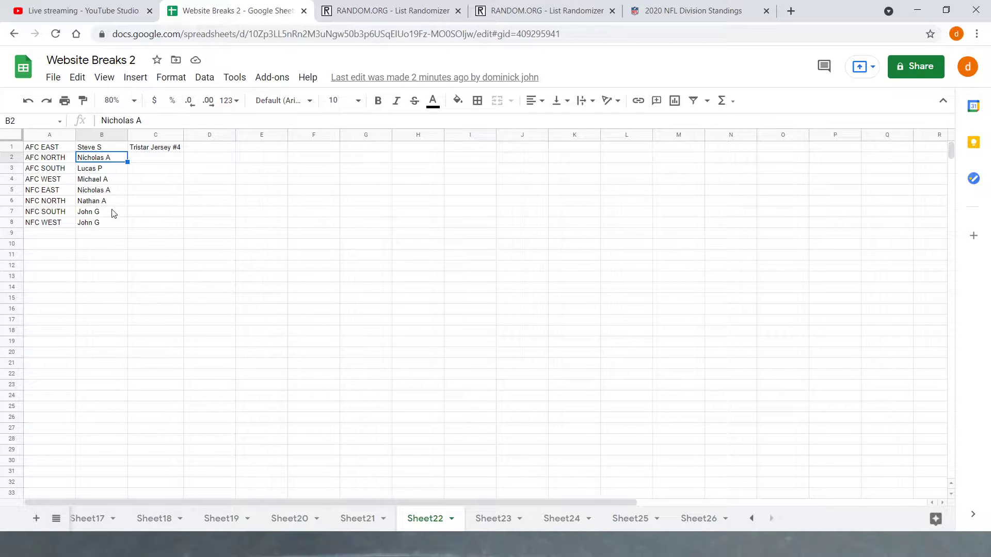
drag(90, 147, 103, 223)
right_click(100, 151)
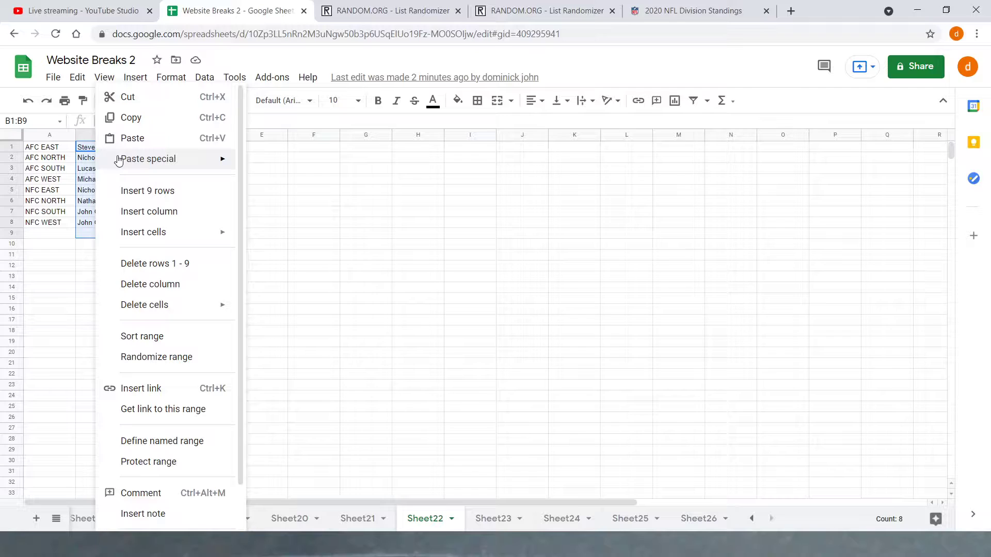
click(129, 116)
- Paste the buyer names into the List Randomizer and shuffle them seven times
click(421, 4)
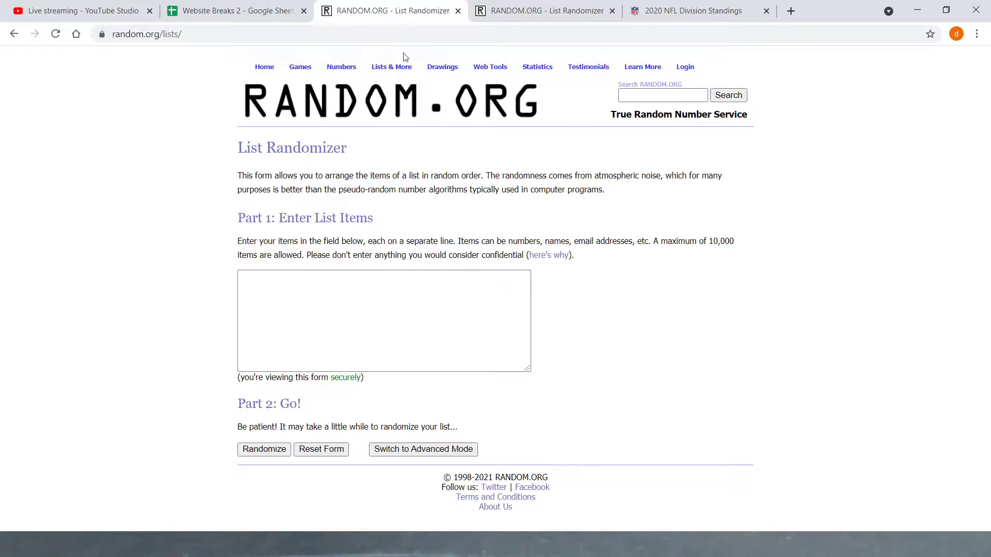
click(398, 284)
key(ctrl+v)
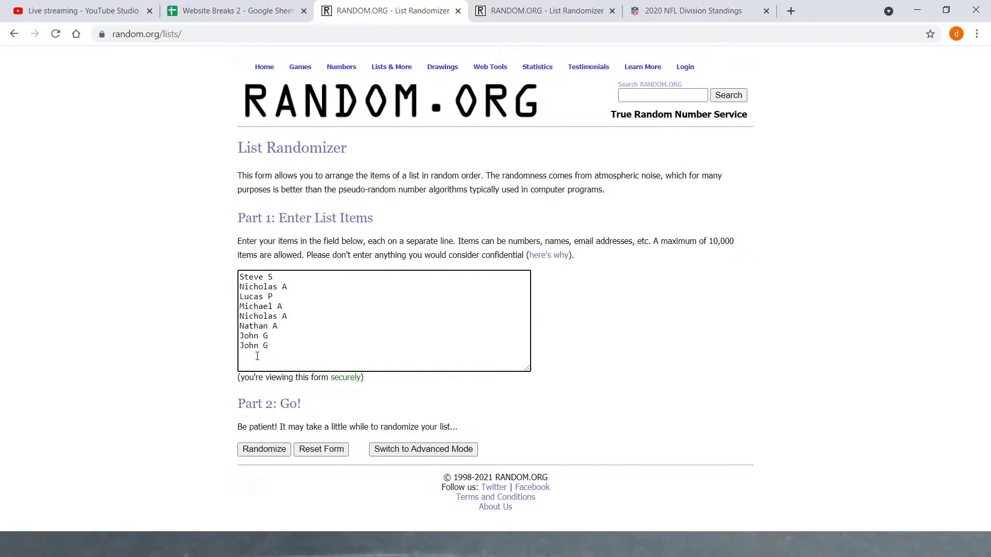
click(279, 448)
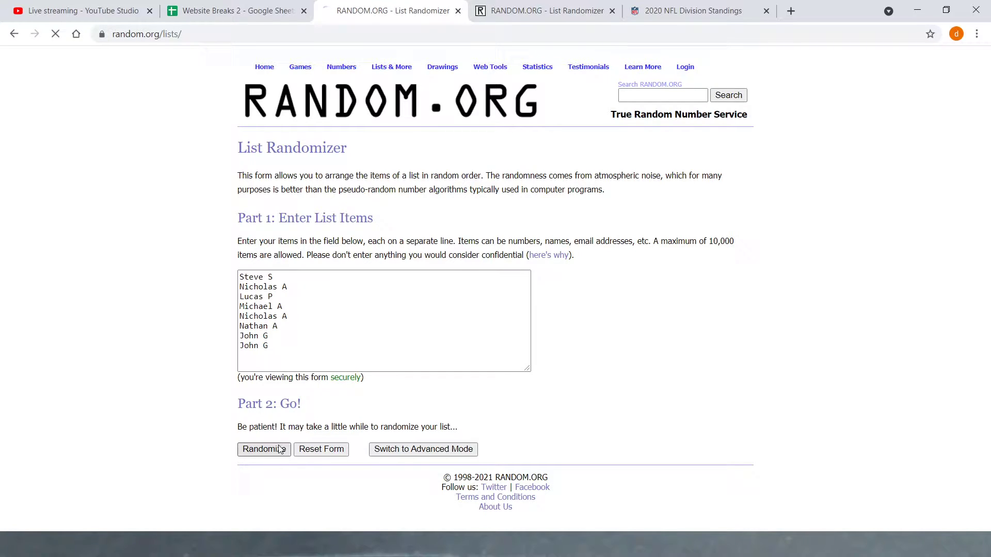
click(253, 346)
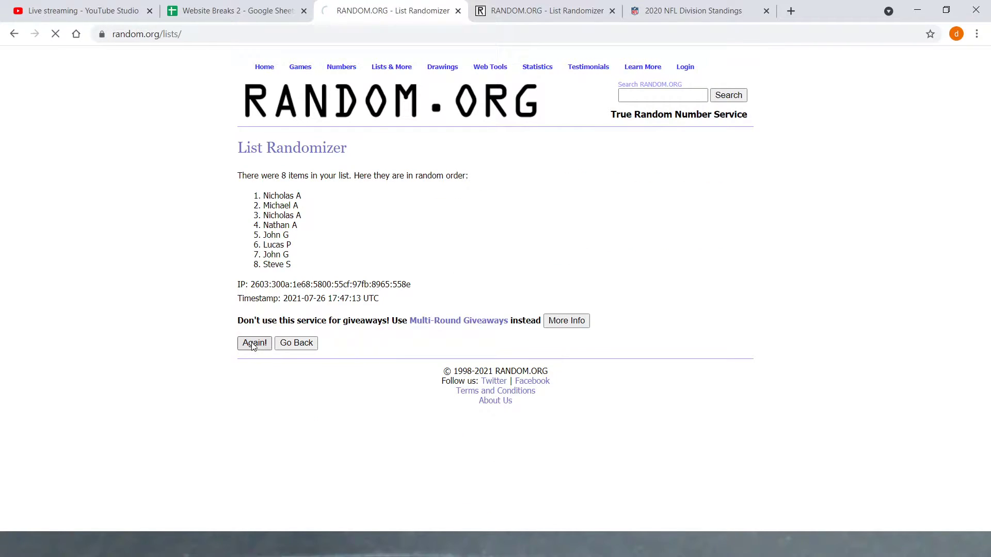
click(252, 365)
click(252, 365)
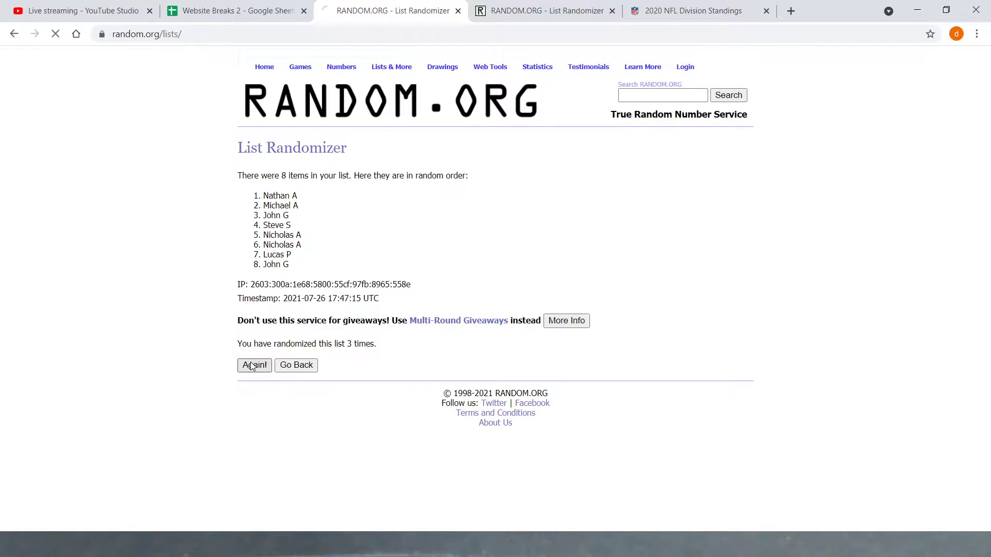
click(252, 366)
click(252, 366)
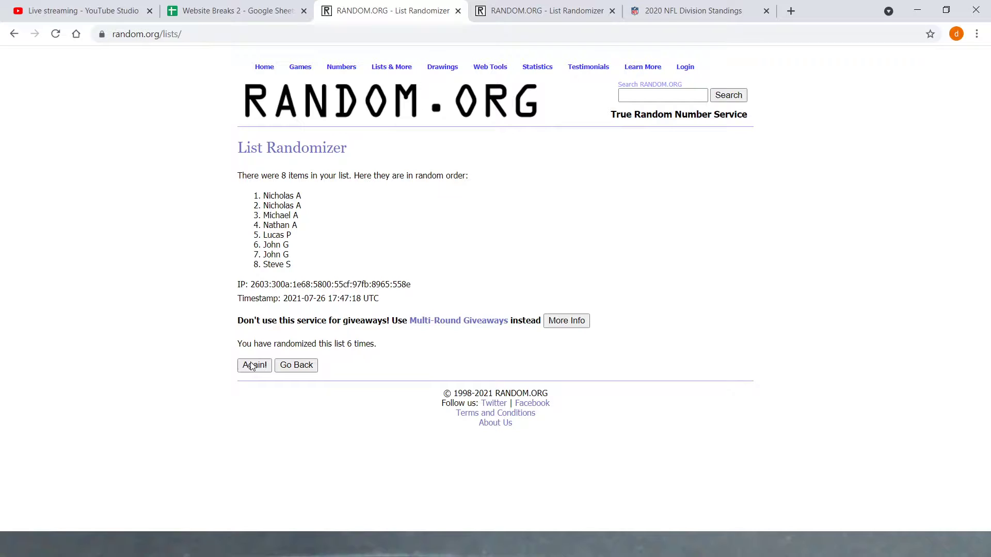
click(252, 366)
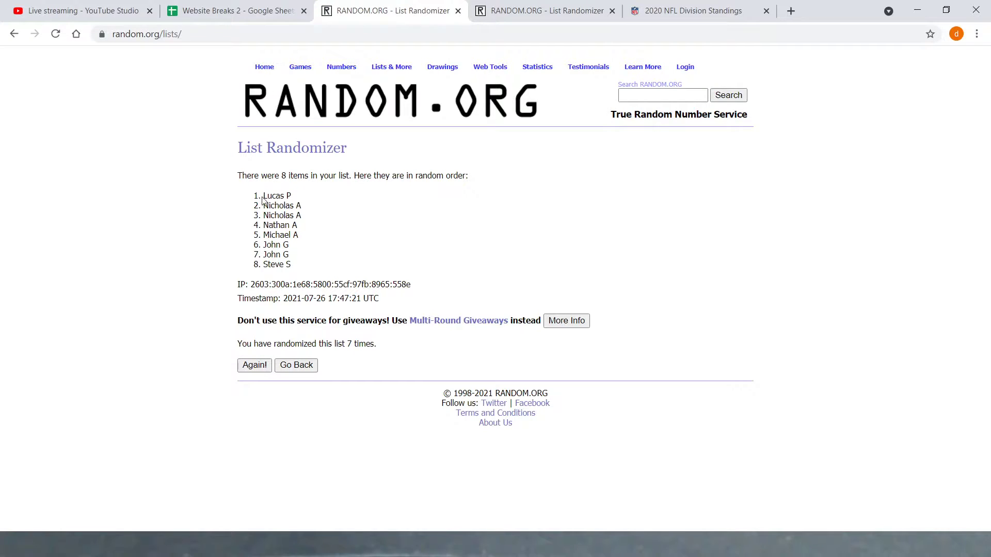
- Put the shuffled buyer names back into column B of Sheet22
drag(262, 200, 302, 261)
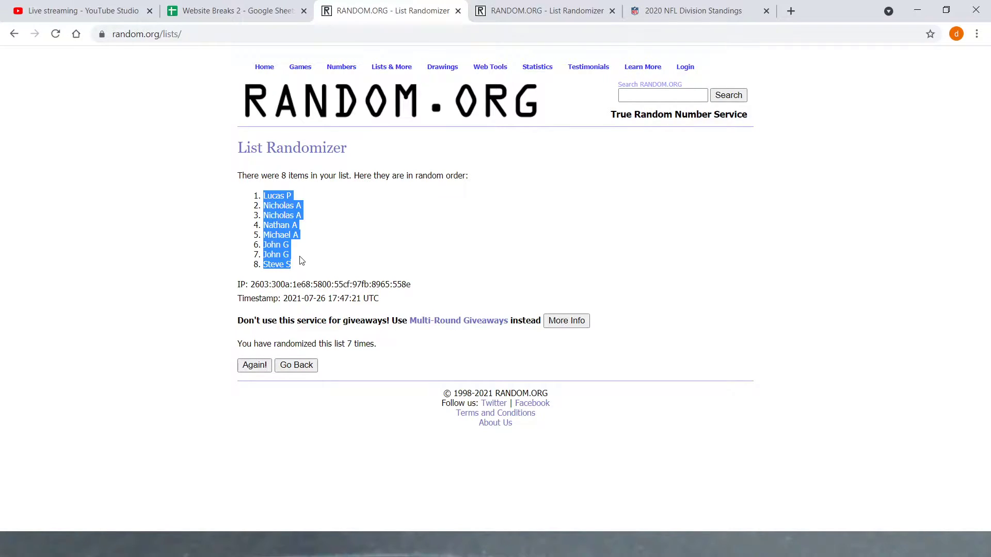
click(222, 11)
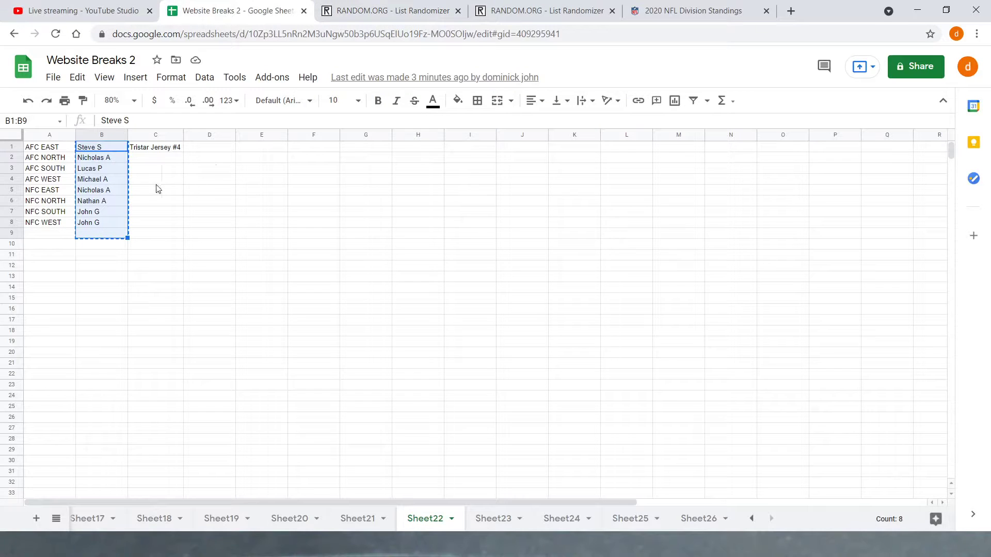
right_click(96, 150)
click(129, 138)
- Copy the eight NFL divisions in A1:A8 for the second randomizer
click(53, 149)
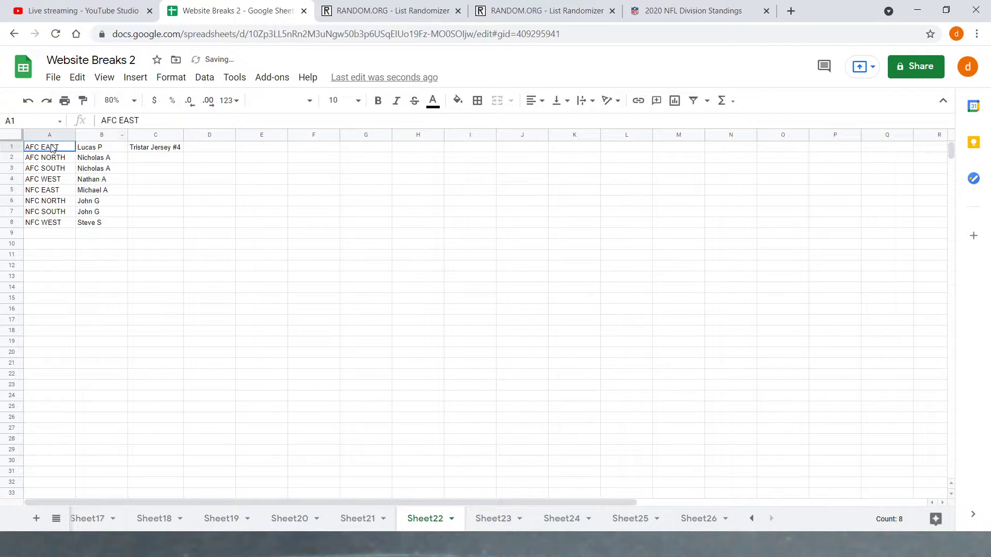
drag(53, 149, 70, 224)
right_click(57, 189)
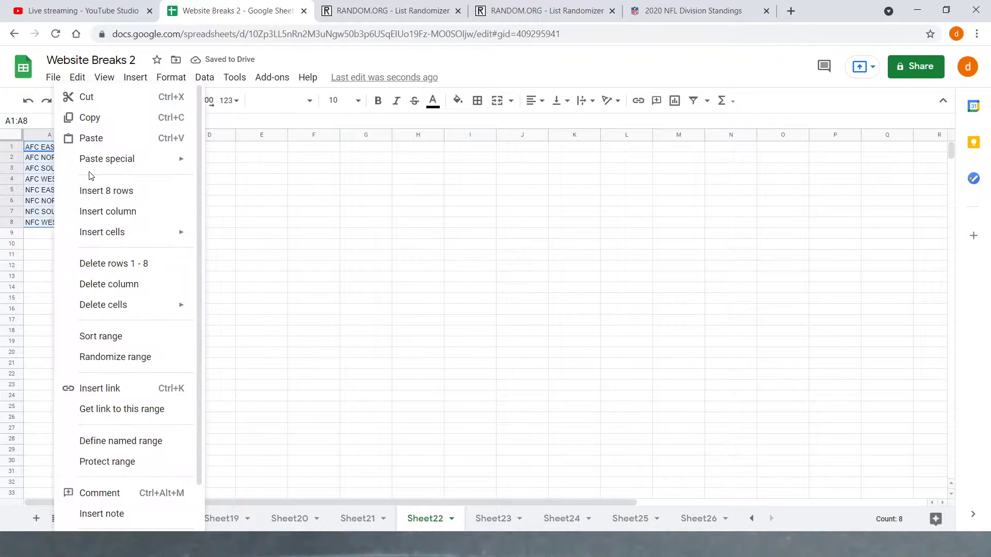
click(90, 117)
click(392, 11)
click(547, 11)
- Paste the eight divisions into the second randomizer and shuffle, resending after the connection failure
click(323, 332)
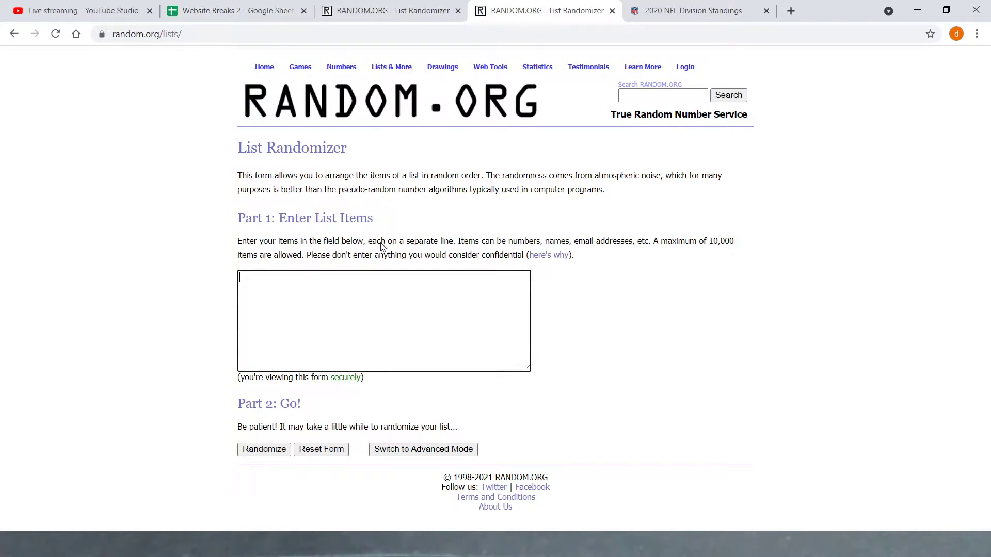
key(ctrl+v)
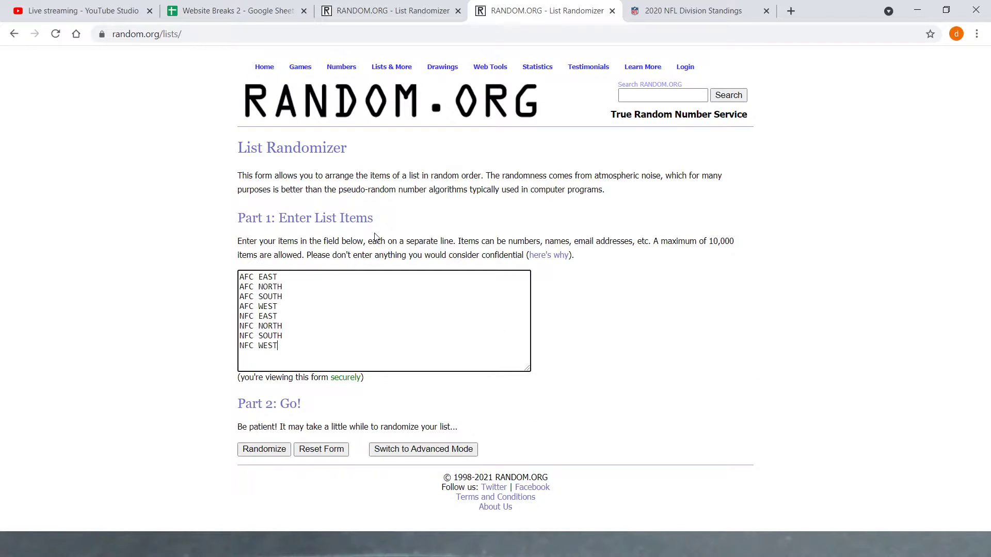
click(263, 448)
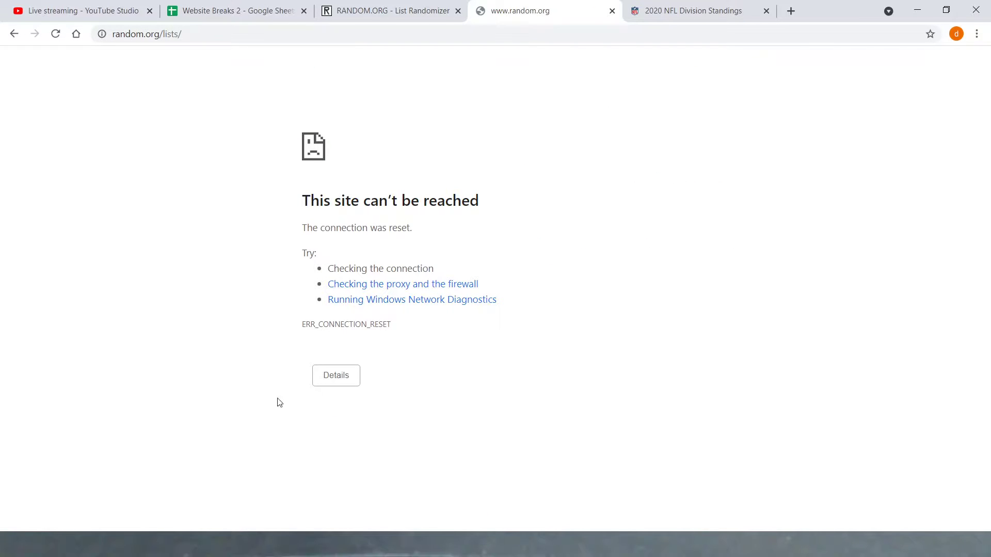
click(55, 33)
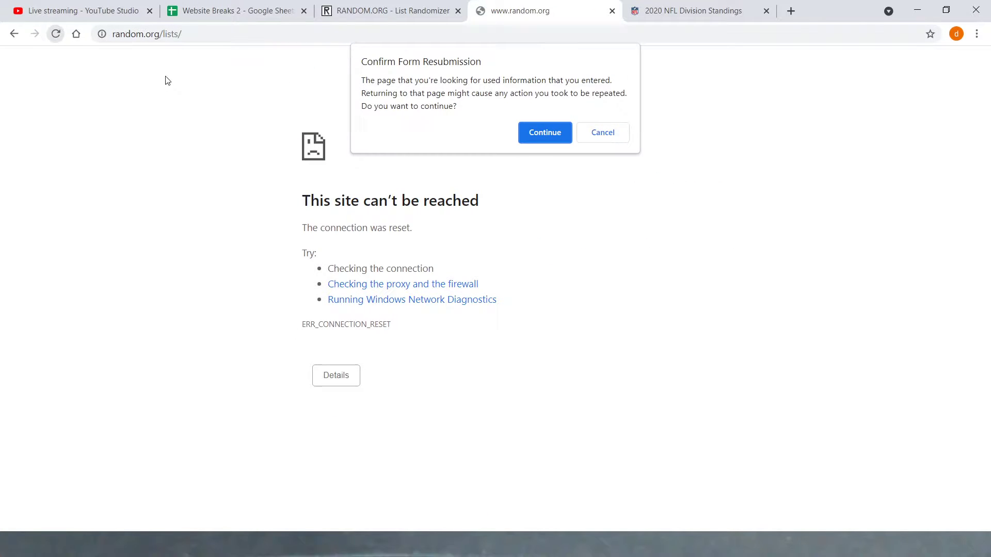
click(547, 133)
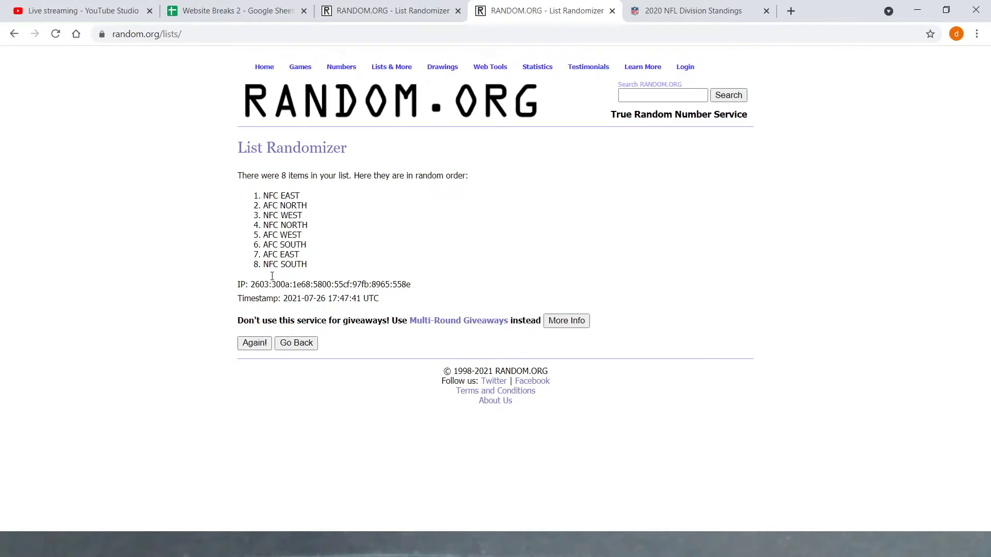
- Reshuffle the divisions until the final order starts with NFC SOUTH, then select it
click(263, 343)
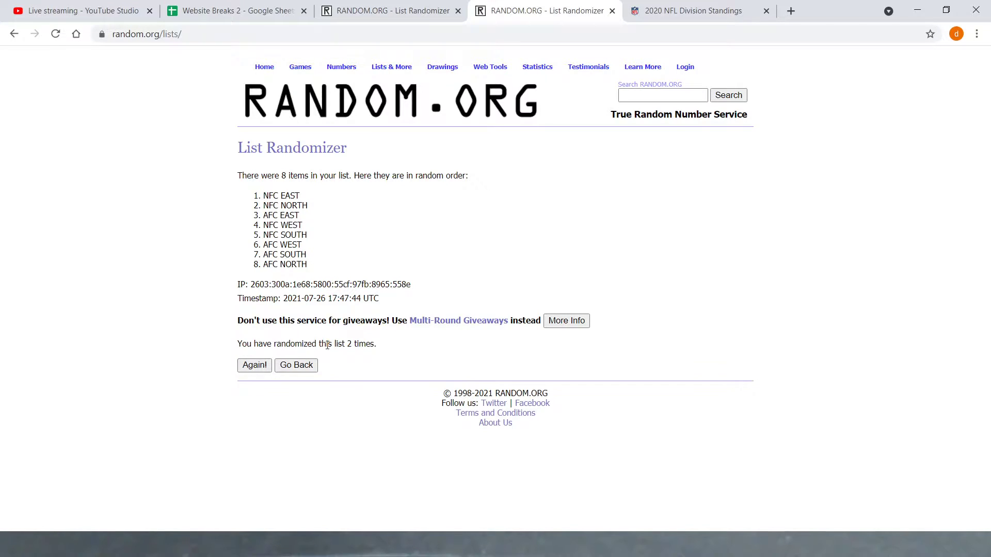
drag(354, 344, 319, 345)
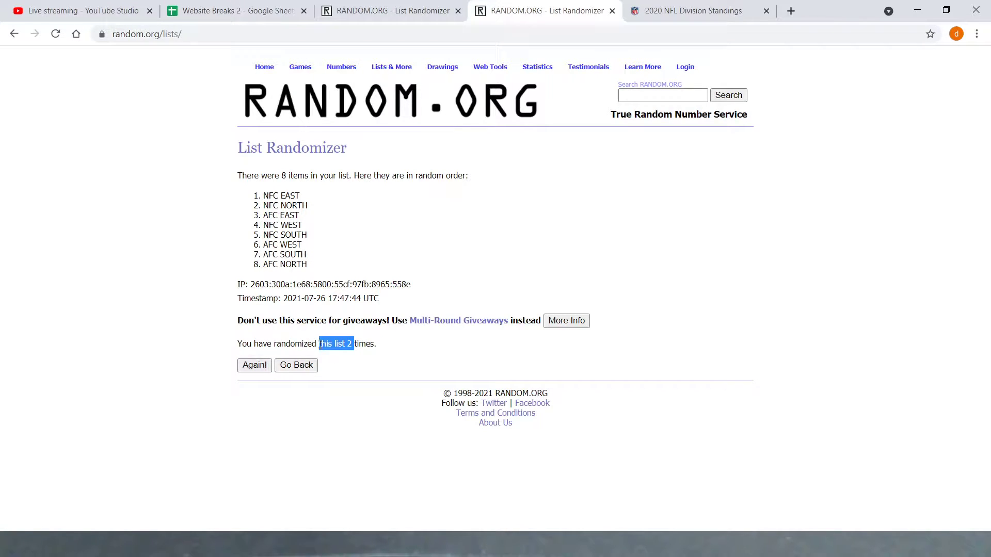
click(255, 366)
click(255, 366)
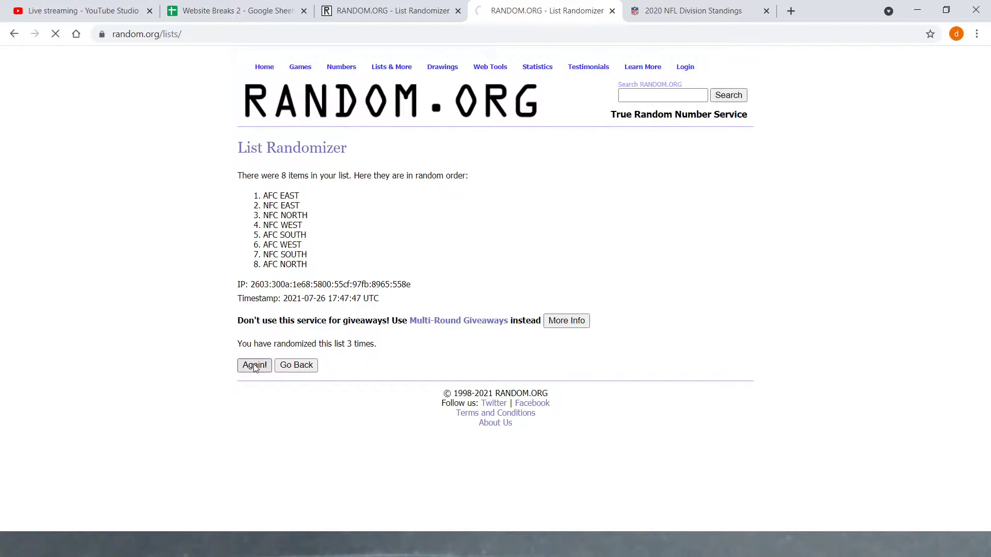
click(254, 366)
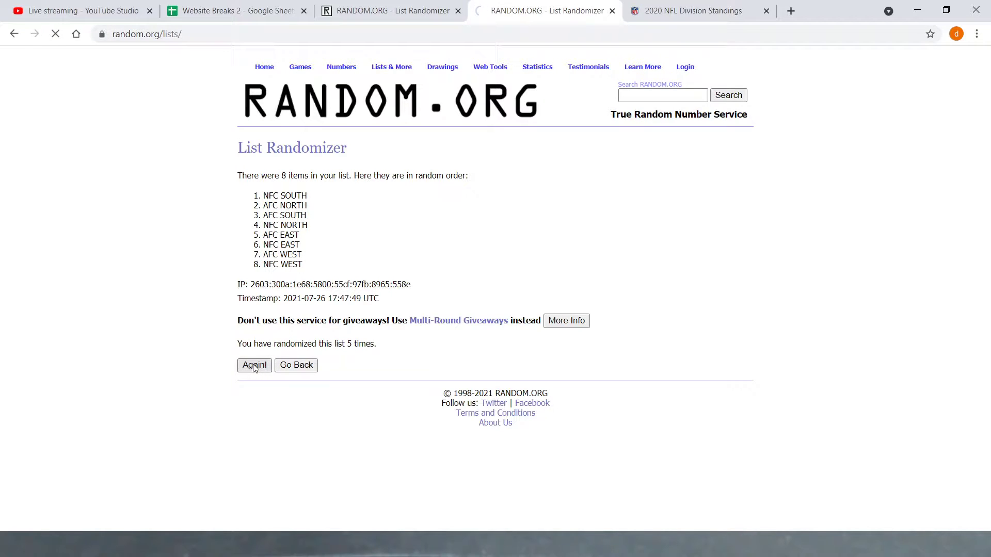
click(254, 366)
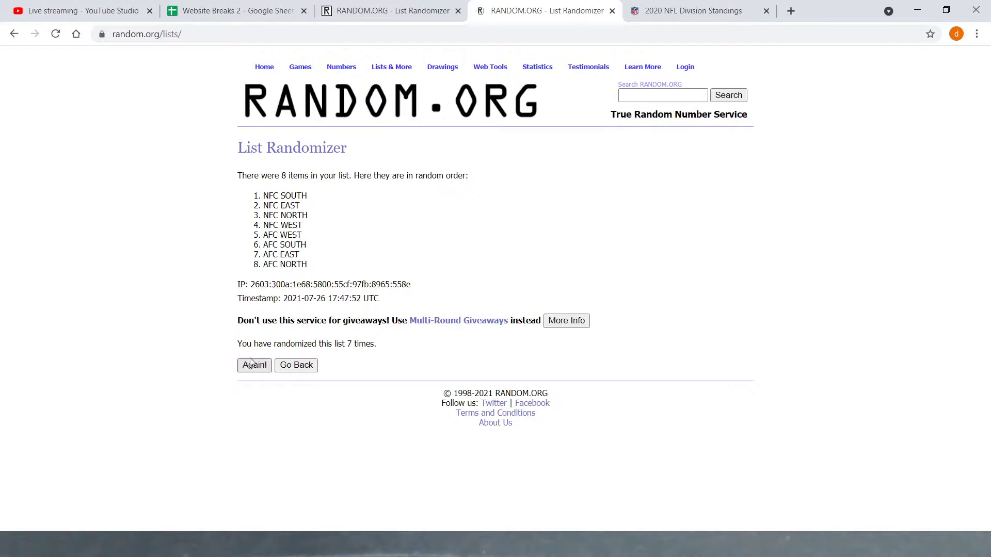
drag(262, 201, 313, 265)
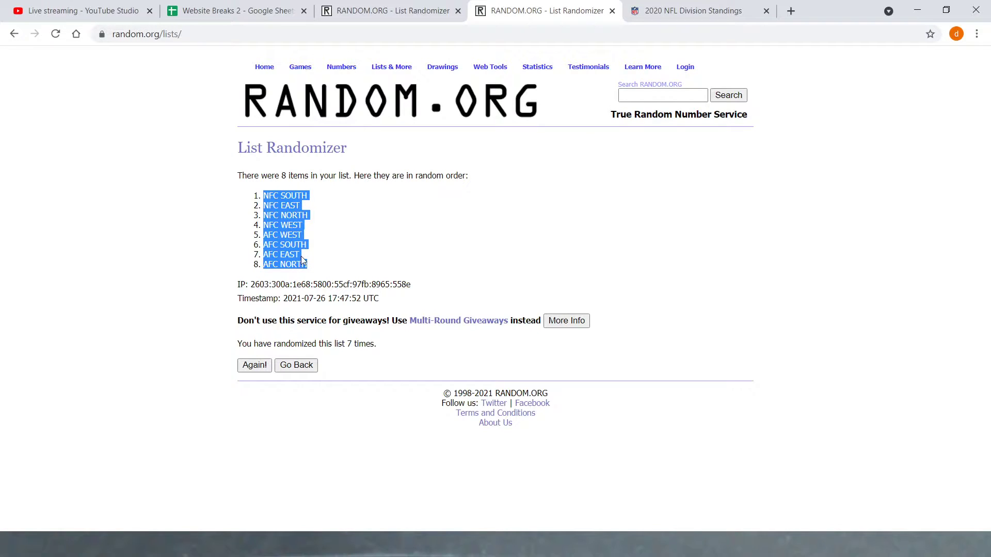
- Paste the shuffled divisions into A1:A8 of Sheet22
click(178, 11)
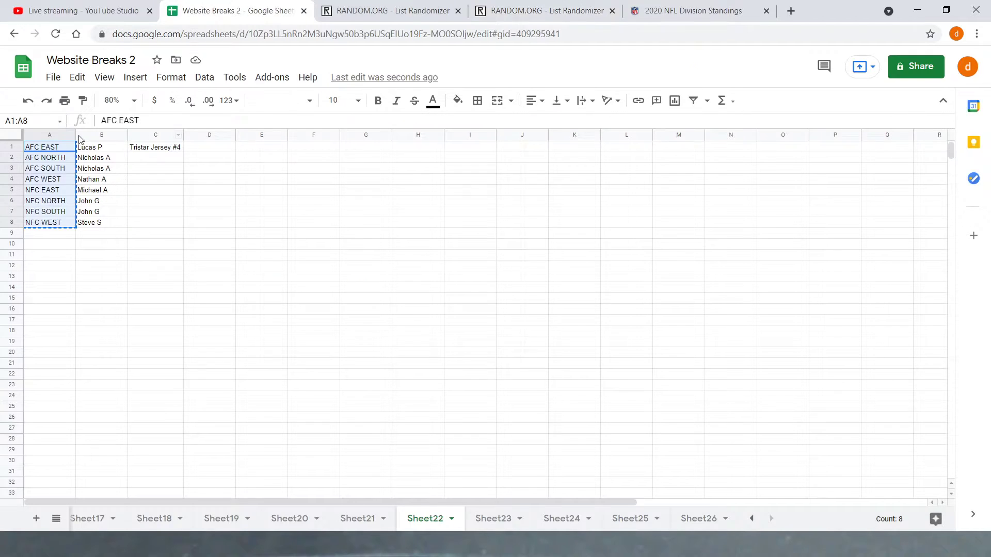
right_click(51, 150)
click(71, 138)
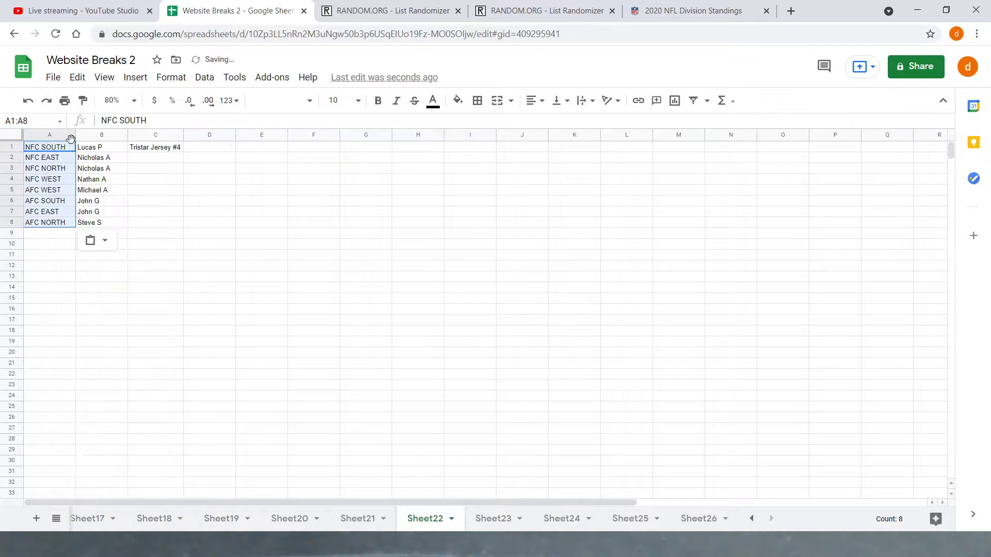
- Sort the sheet A→Z by buyer name in column B
right_click(98, 136)
click(156, 377)
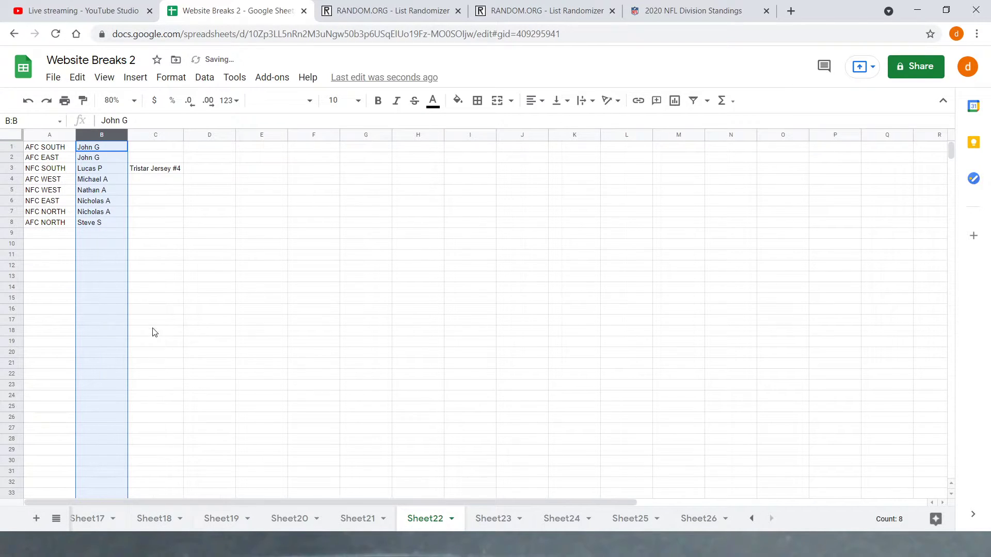
click(145, 149)
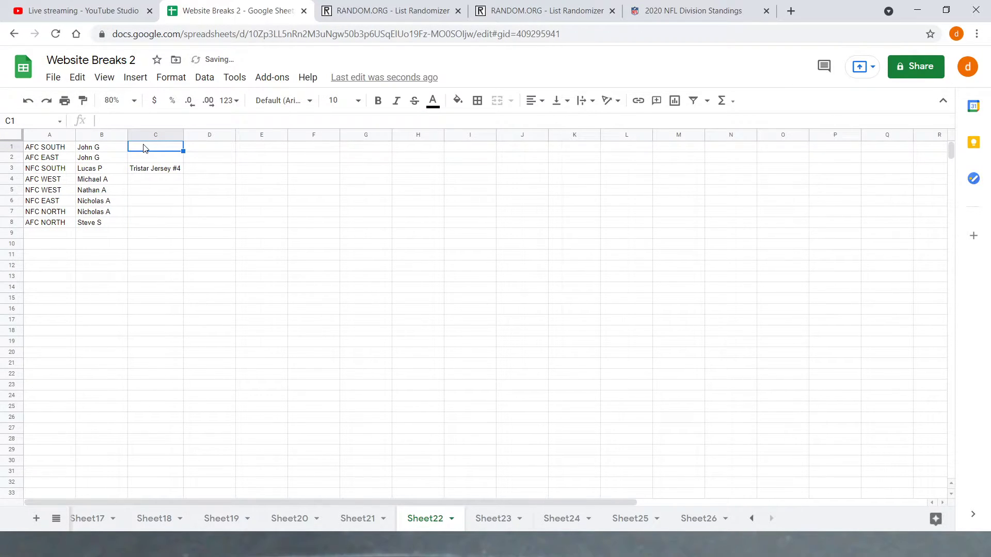